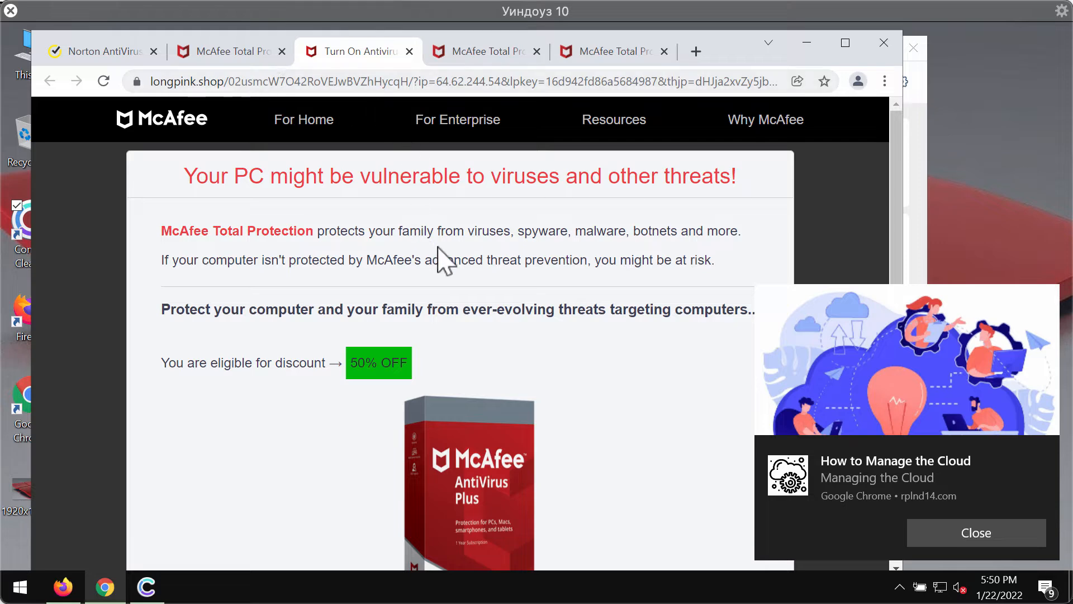
Look over the McAfee scare page, shift the browser window aside and close the Combo Cleaner window behind it.
scroll(520, 235, "down", 3)
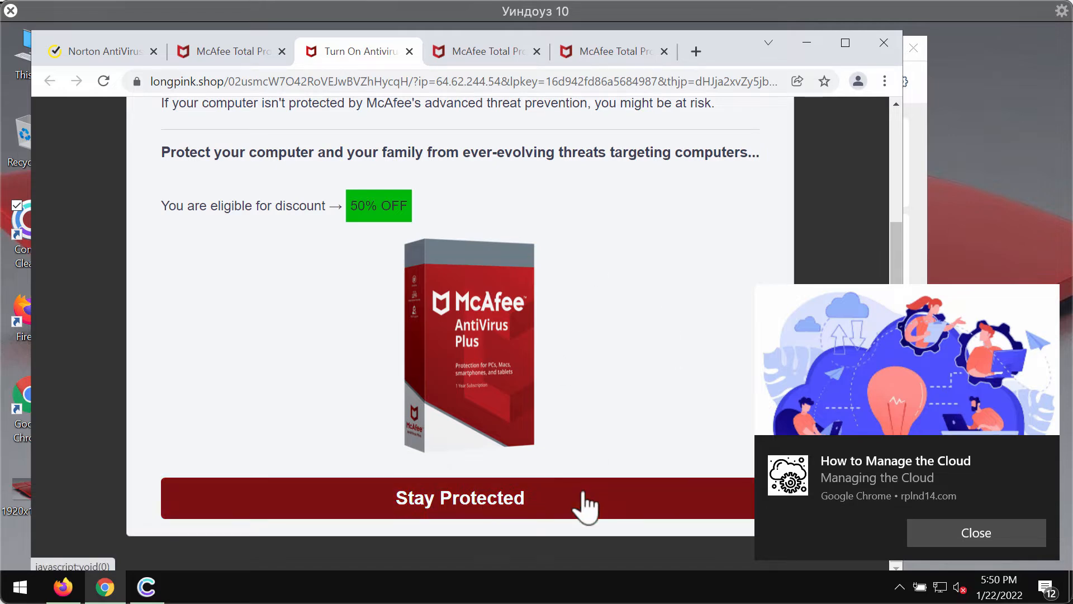
scroll(469, 250, "up", 3)
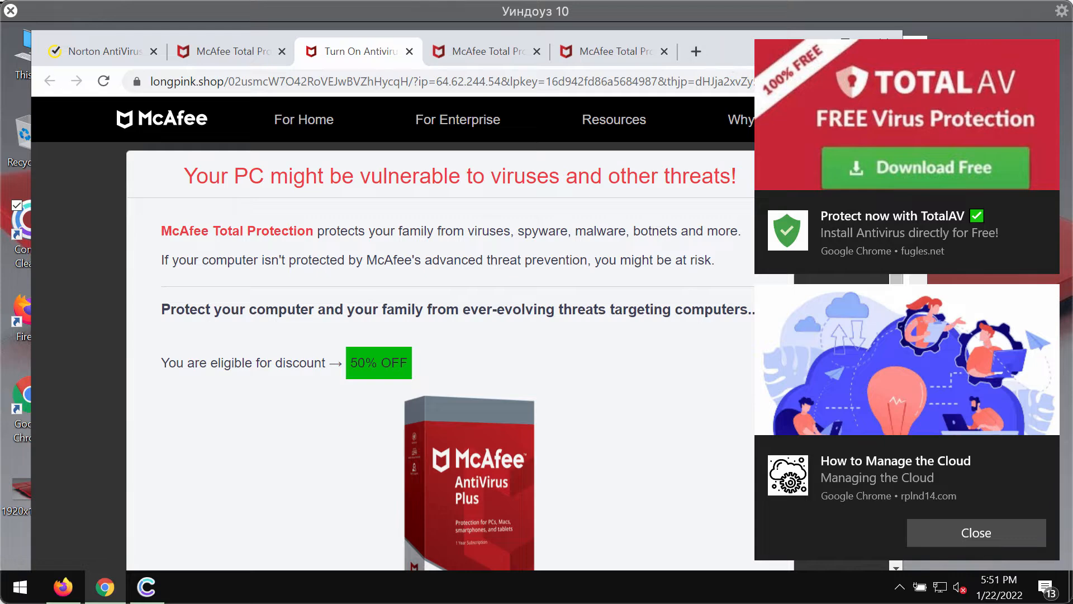
left_click_drag(725, 53, 674, 41)
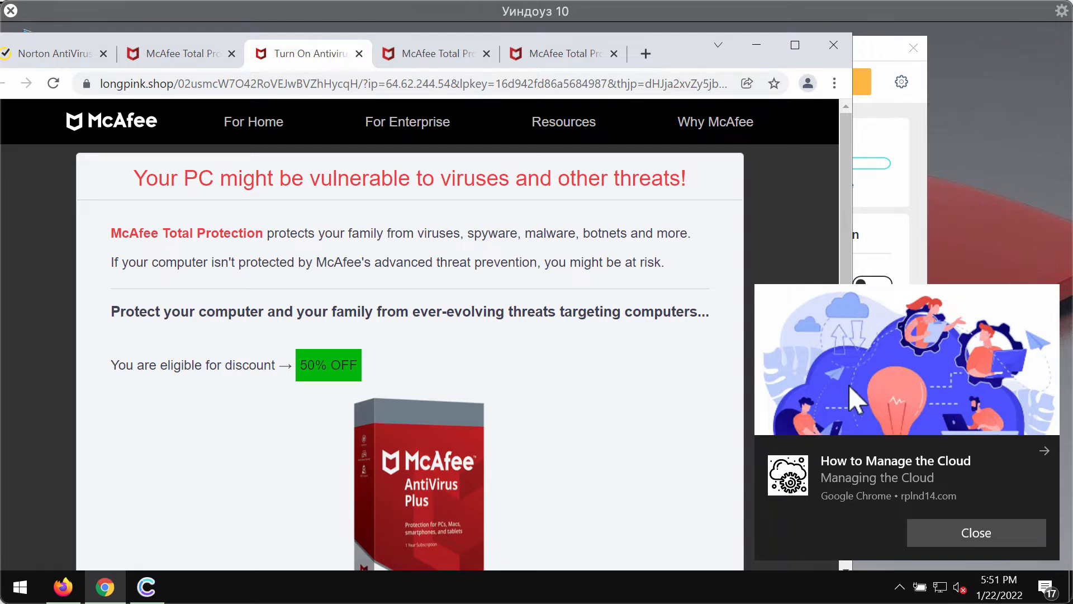
mouse_move(685, 50)
left_mouse_down()
mouse_move(650, 51)
mouse_move(709, 49)
mouse_move(665, 55)
mouse_move(682, 52)
left_mouse_up()
left_click(913, 48)
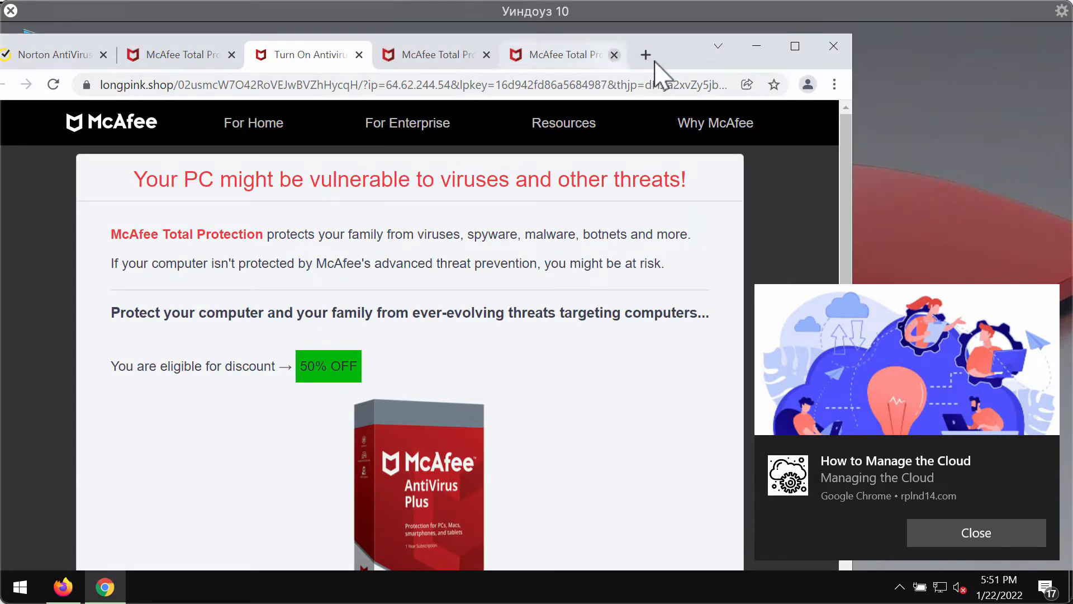
Open Chrome's notification permissions within the Security and Privacy site settings.
left_click(833, 84)
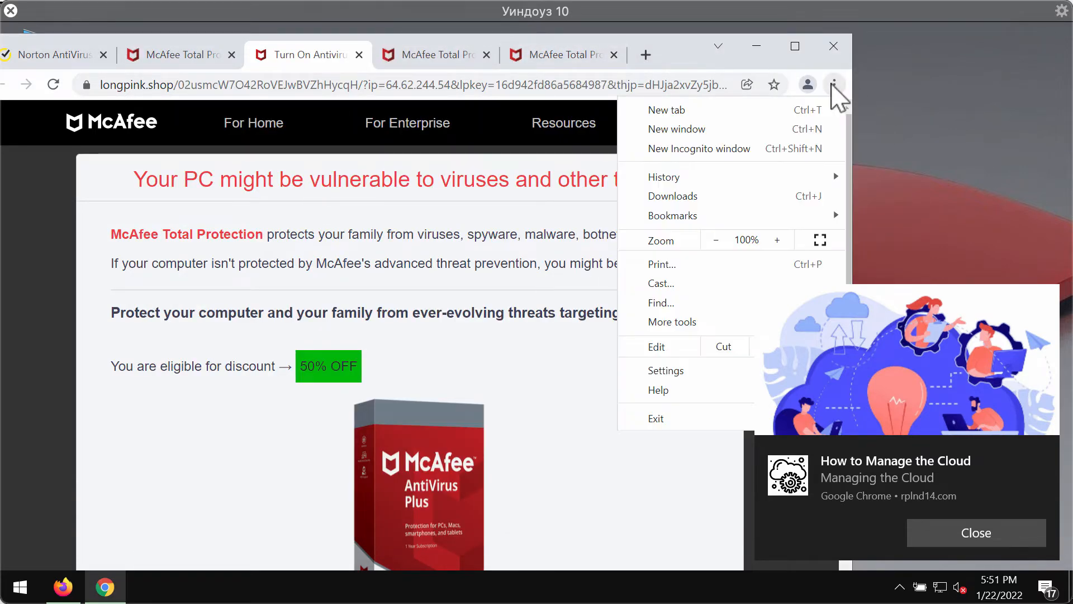
left_click(689, 371)
left_click_drag(693, 60, 749, 54)
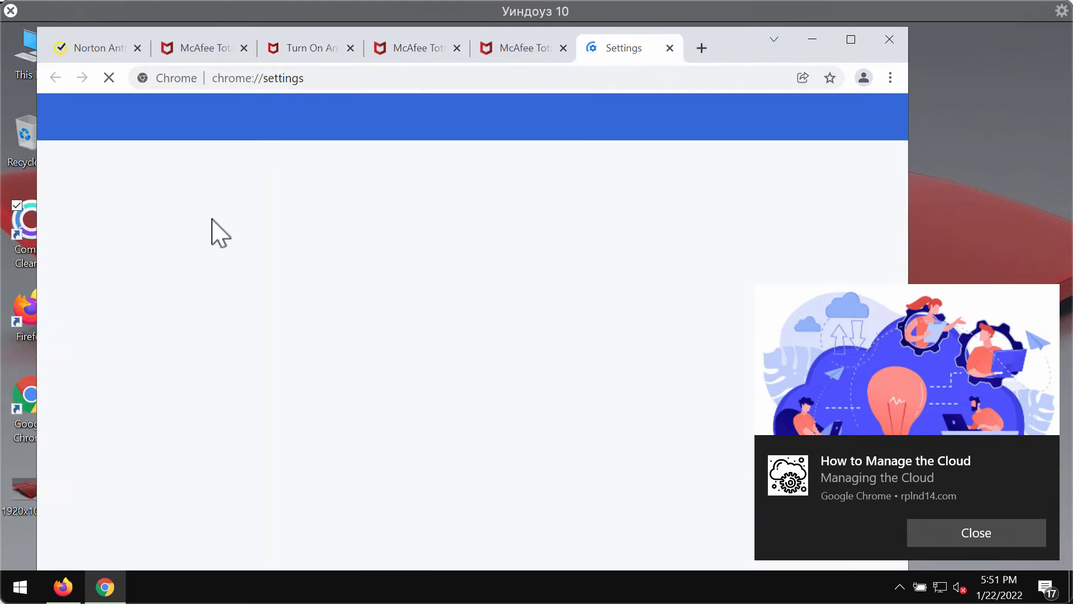
left_click(141, 232)
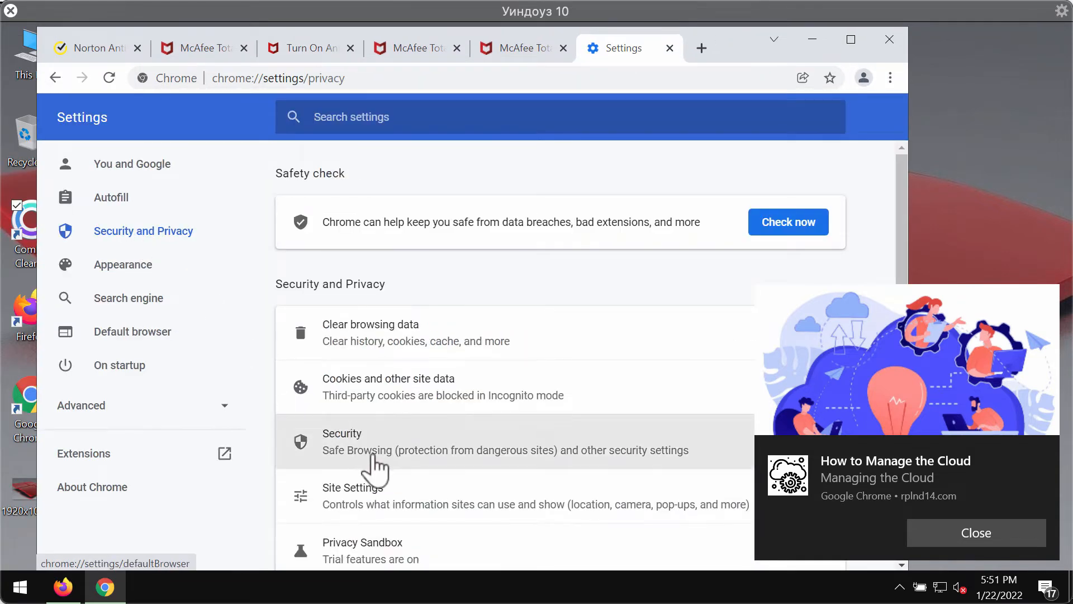
scroll(384, 479, "down", 1)
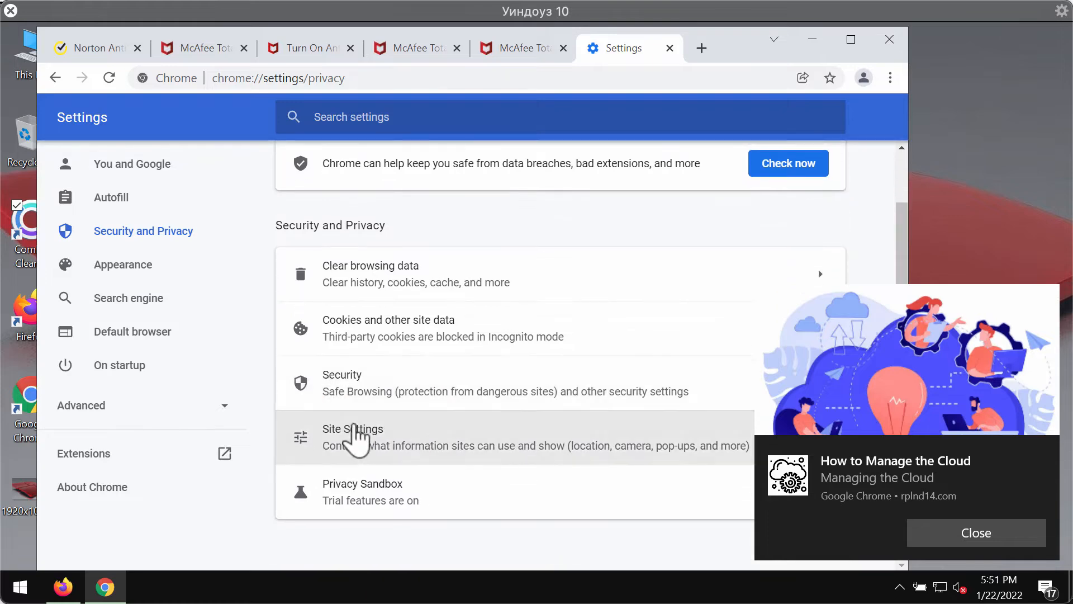
left_click(355, 437)
scroll(531, 333, "down", 5)
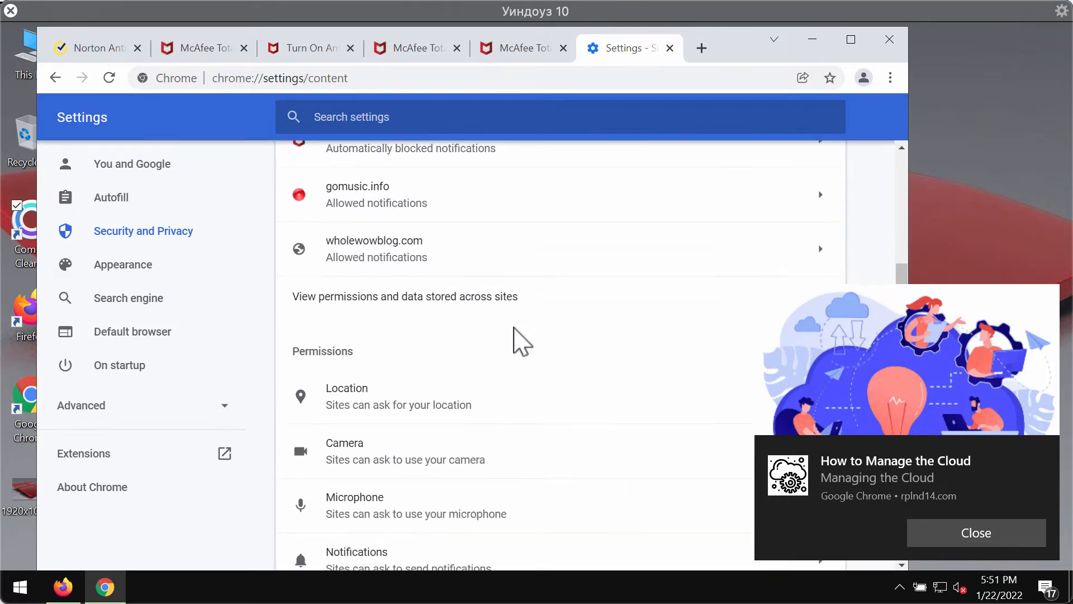
scroll(354, 461, "down", 3)
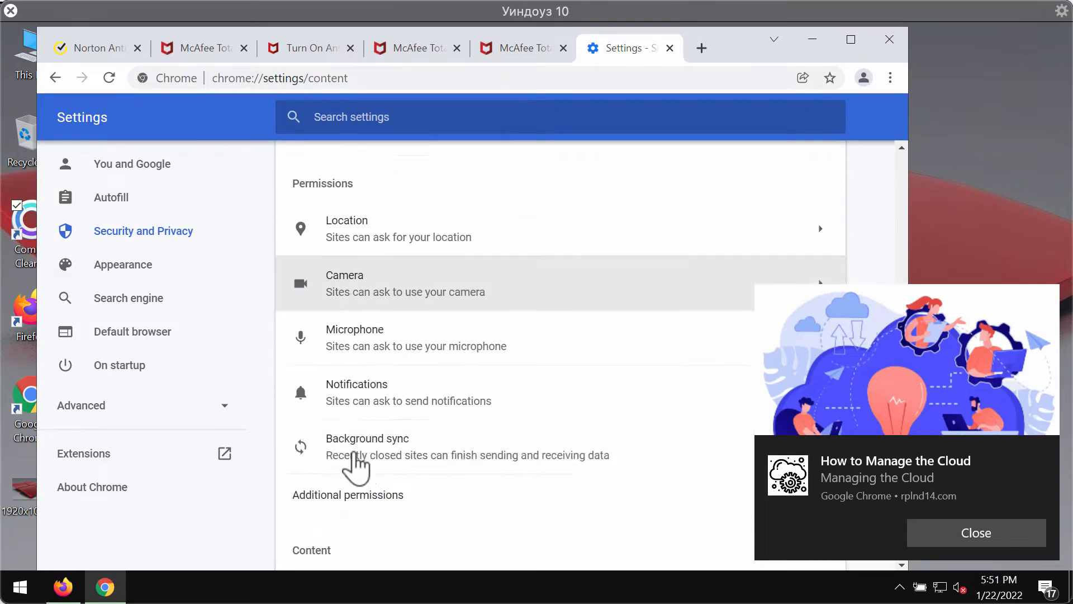
left_click(386, 398)
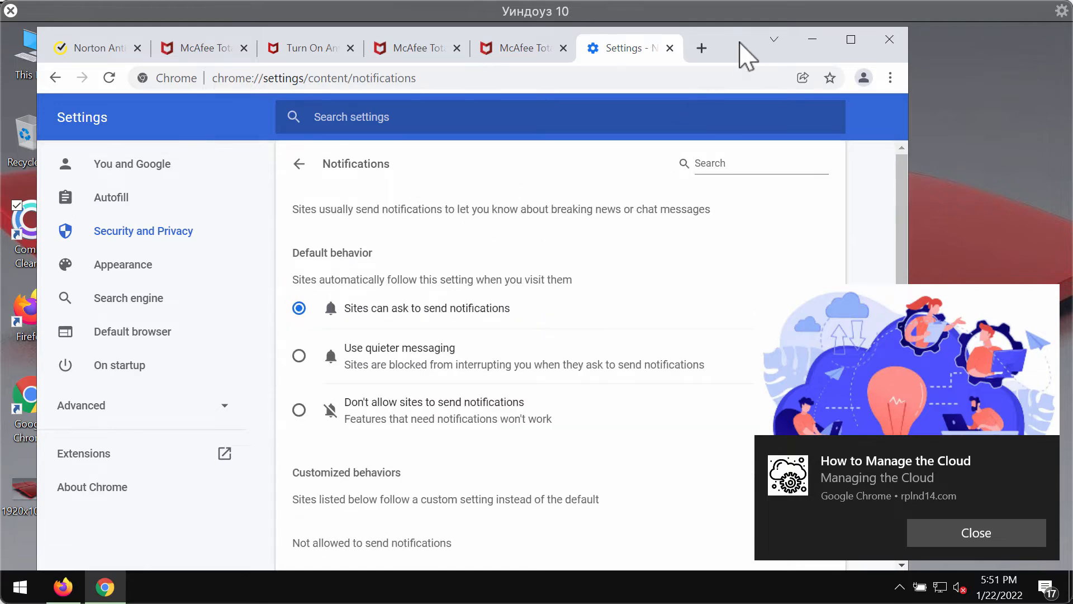
Review the lists of sites blocked from and allowed to send notifications.
left_click_drag(743, 48, 609, 43)
scroll(472, 396, "down", 3)
scroll(470, 400, "down", 8)
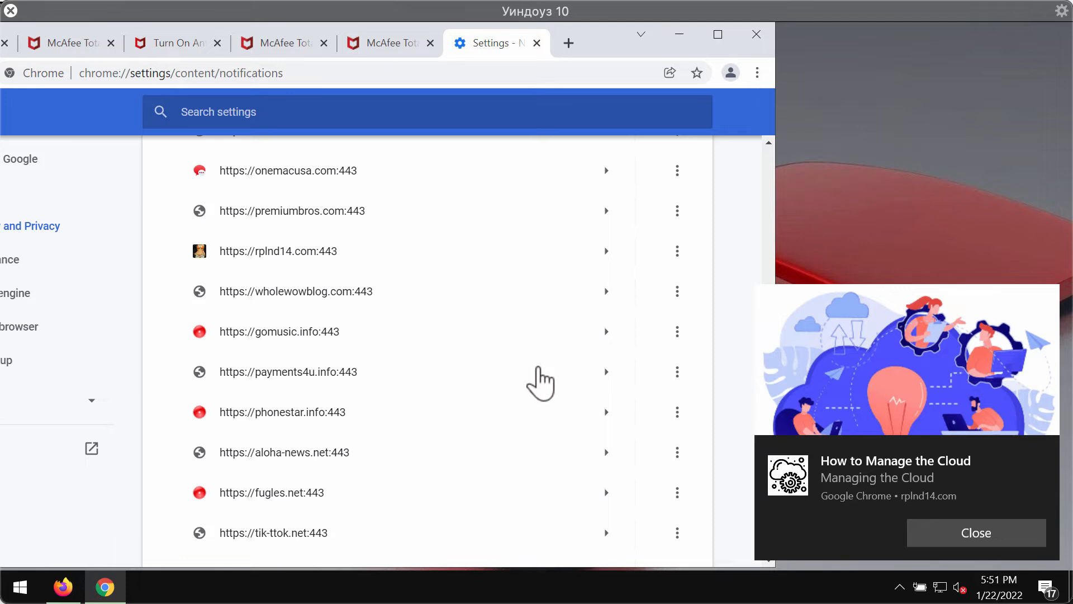
scroll(540, 387, "down", 3)
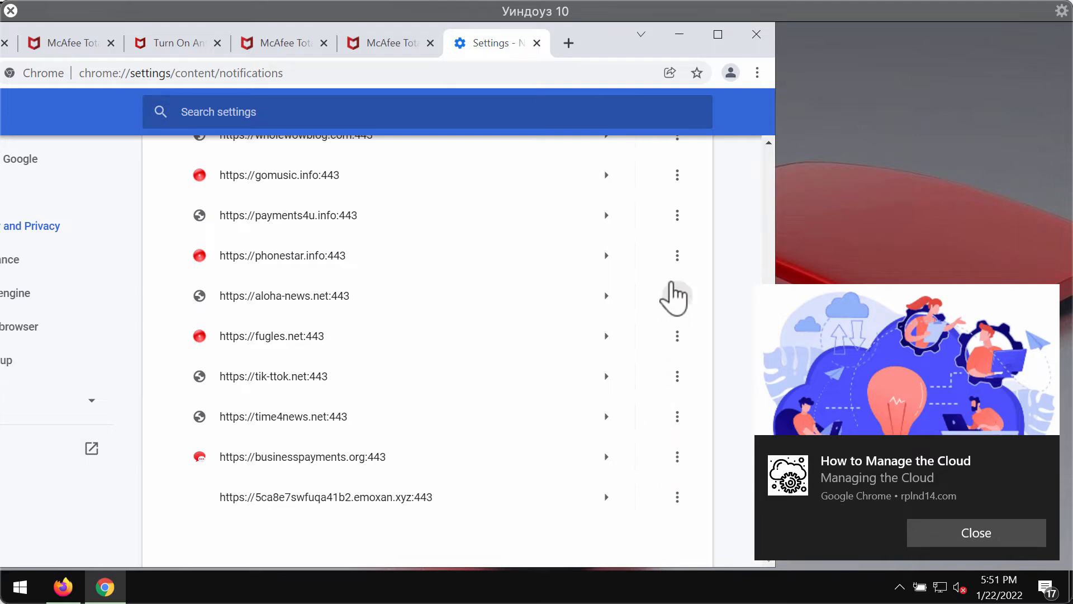
scroll(678, 215, "up", 2)
scroll(683, 223, "up", 7)
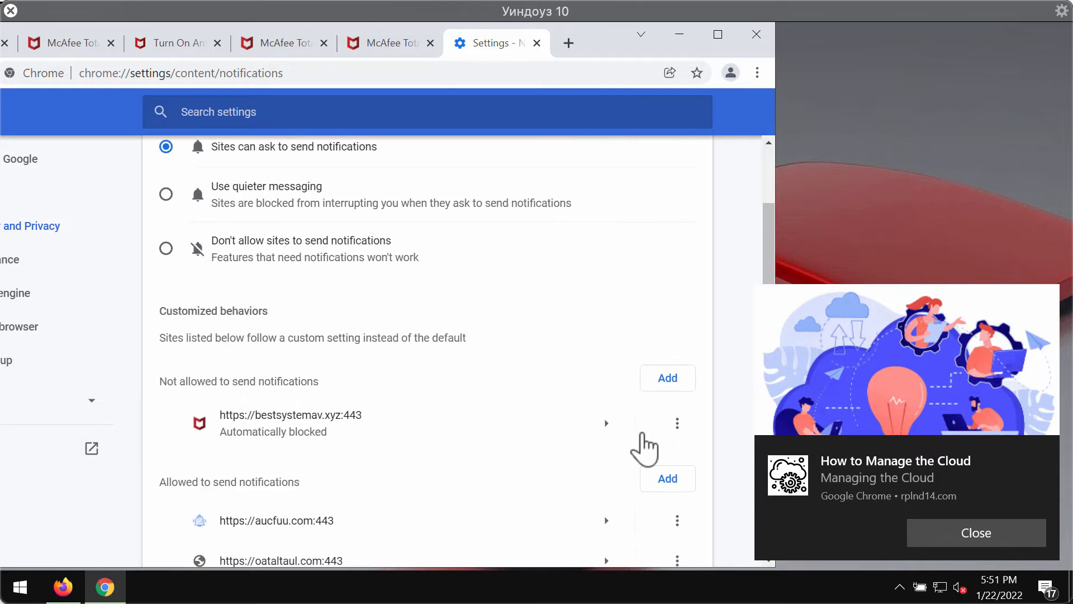
scroll(643, 448, "down", 3)
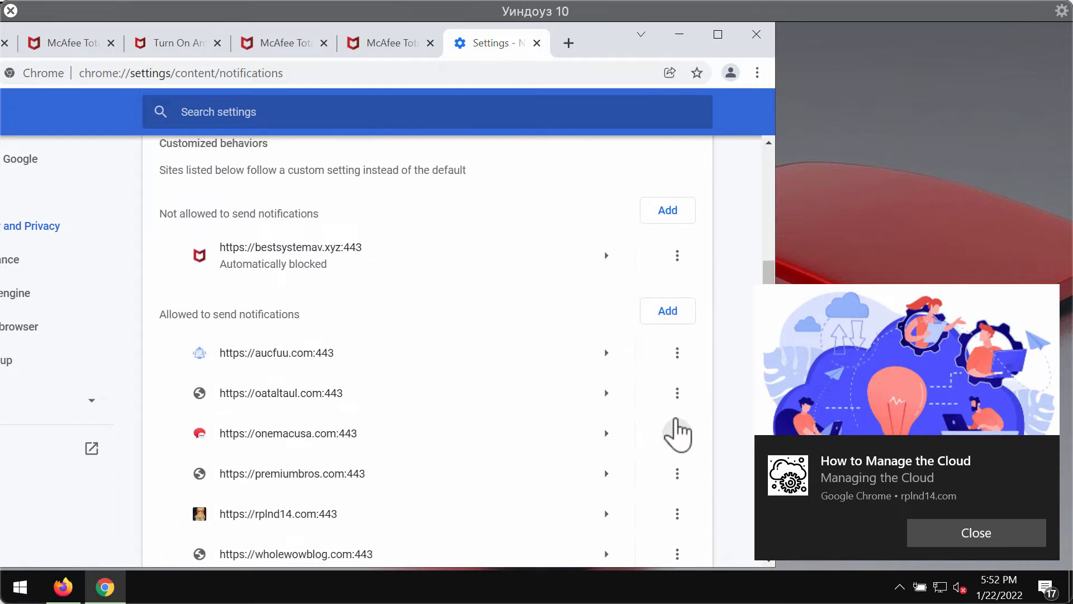
Remove oataltaul.com and rplnd14.com from the sites allowed to send notifications.
left_click(677, 394)
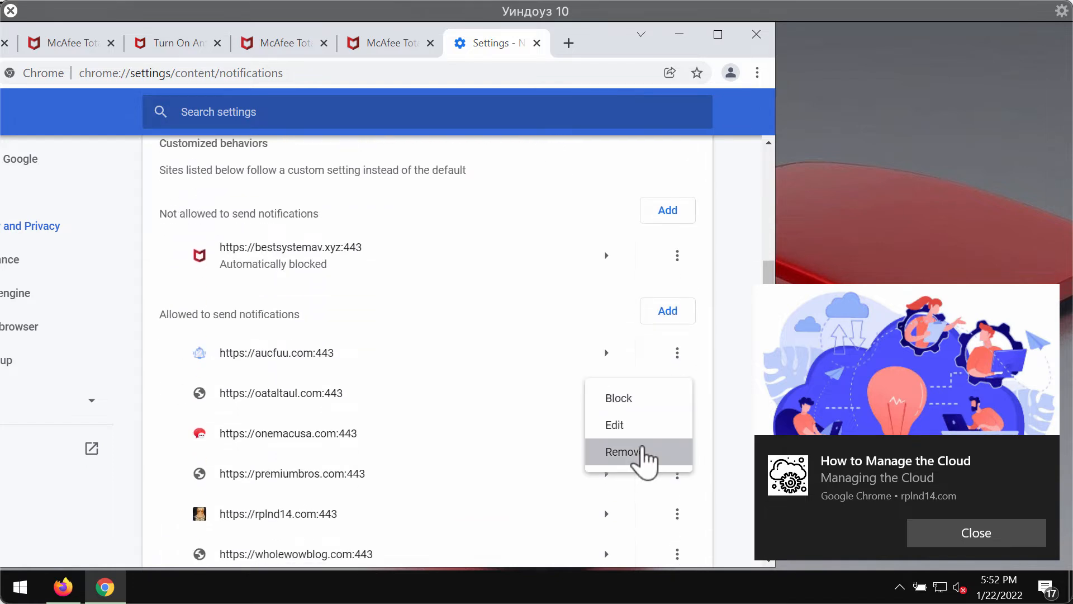
left_click(642, 454)
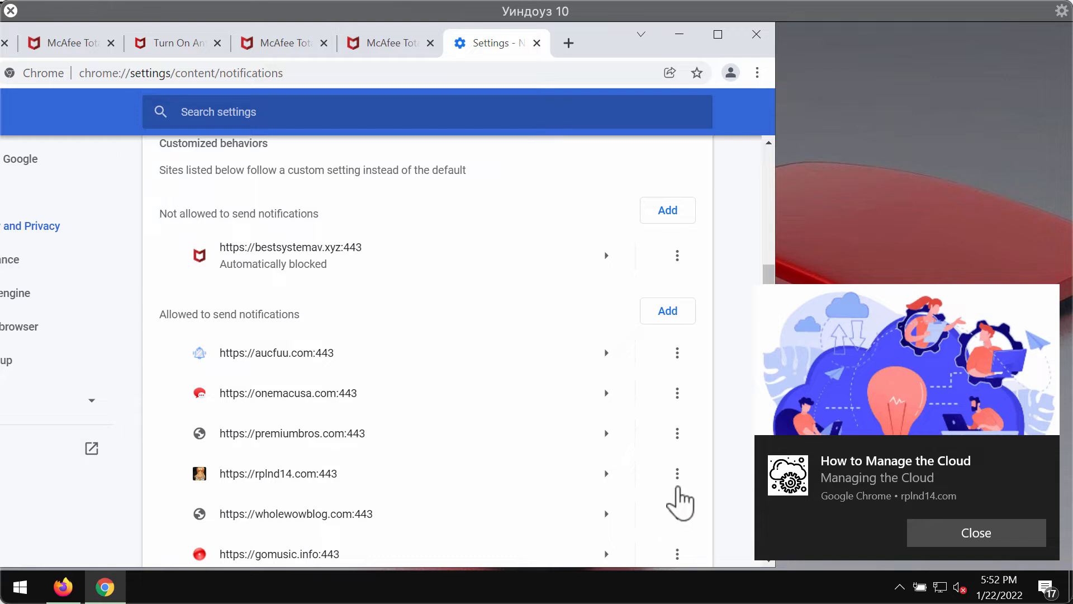
left_click(676, 474)
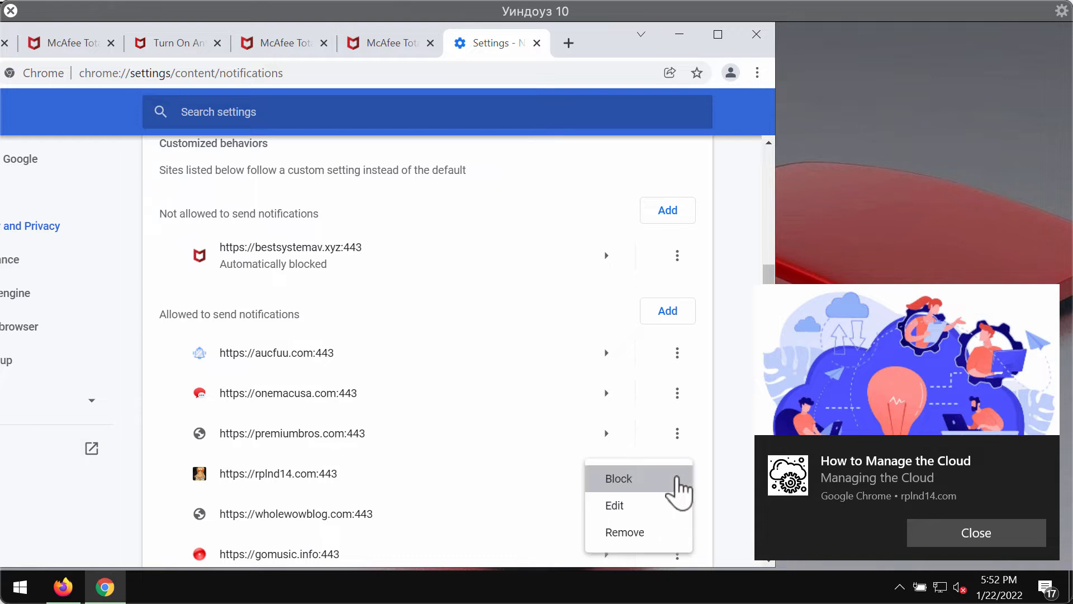
left_click(654, 531)
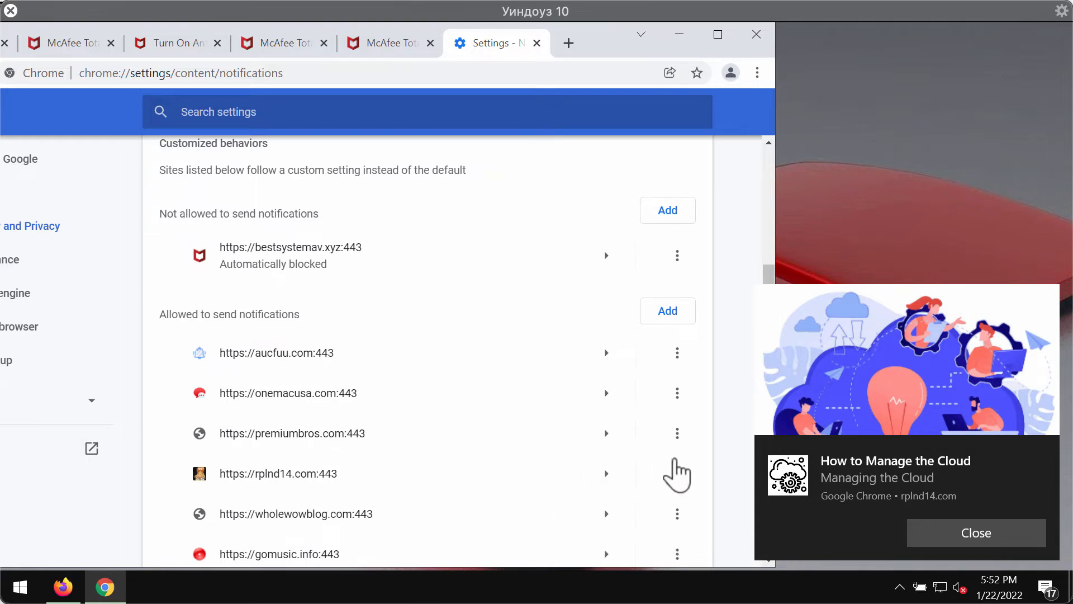
left_click(677, 473)
left_click(649, 532)
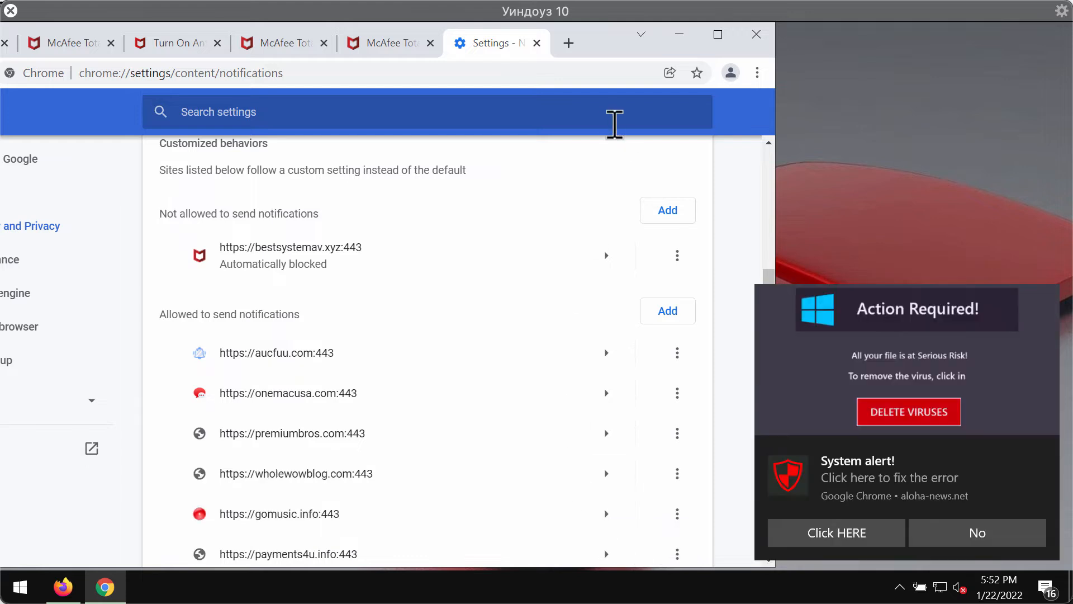
Load combocleaner.com in the current tab and bring the whole browser window into view.
left_click_drag(602, 46, 654, 46)
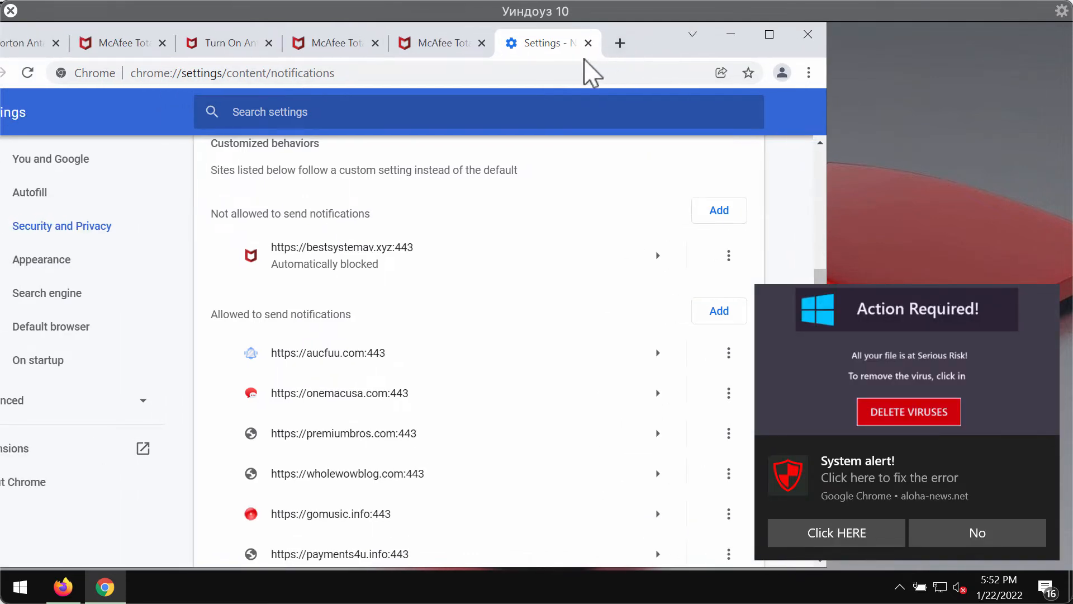
left_click(599, 73)
type("c")
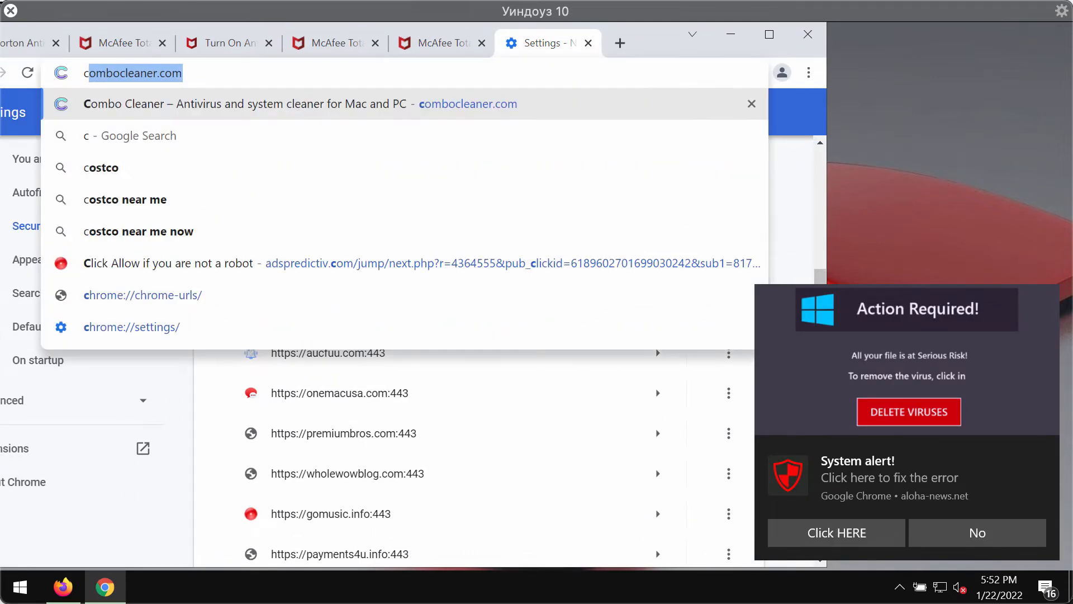
key("Return")
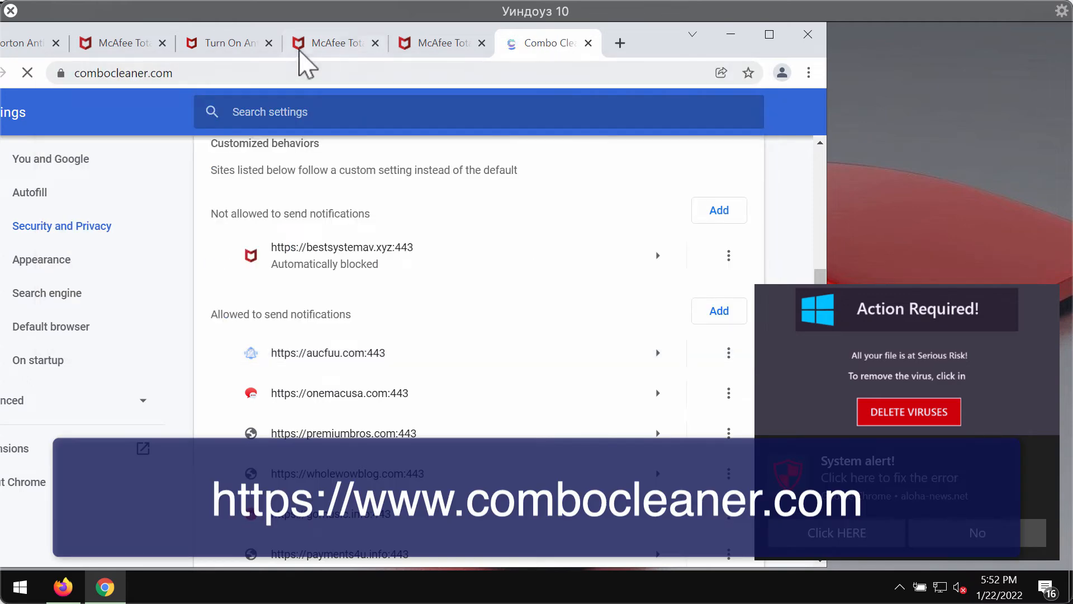
left_click_drag(658, 42, 722, 41)
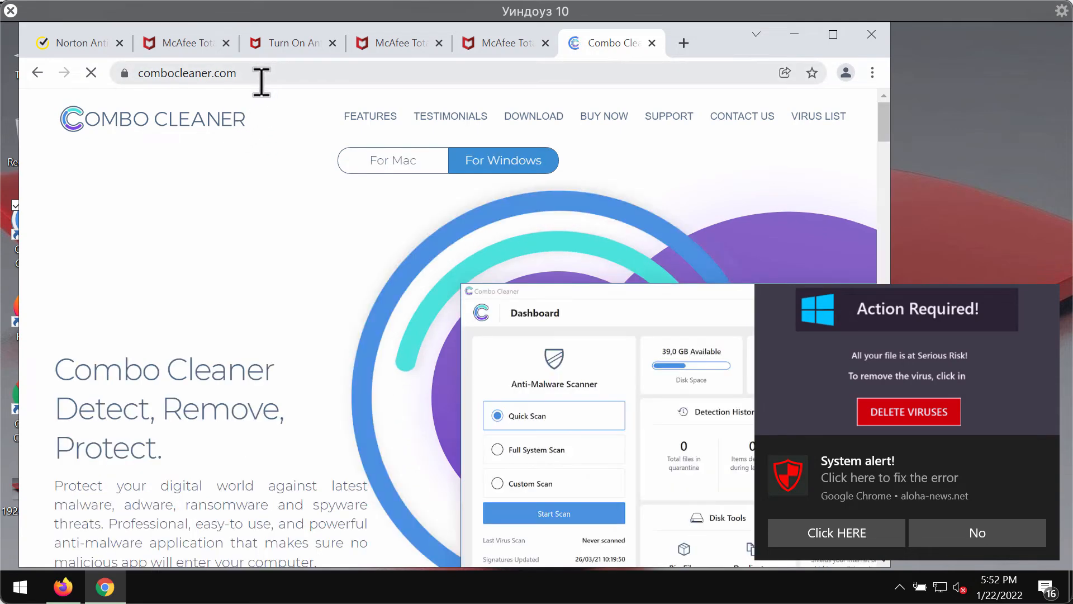
Examine the Combo Cleaner download section and feature overview on the home page.
scroll(240, 215, "down", 9)
scroll(249, 227, "up", 3)
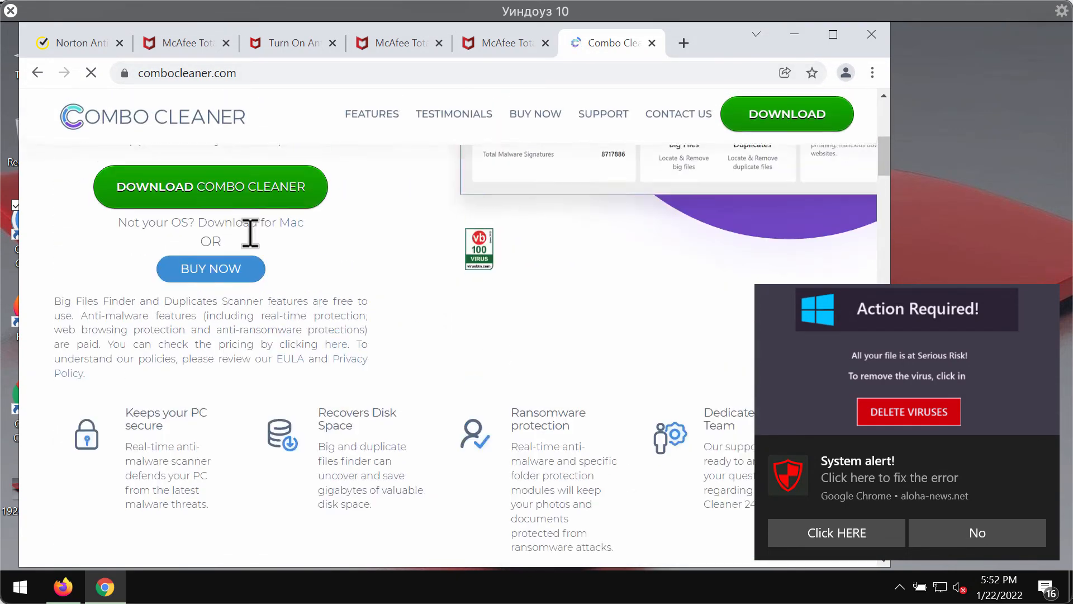
scroll(250, 232, "up", 1)
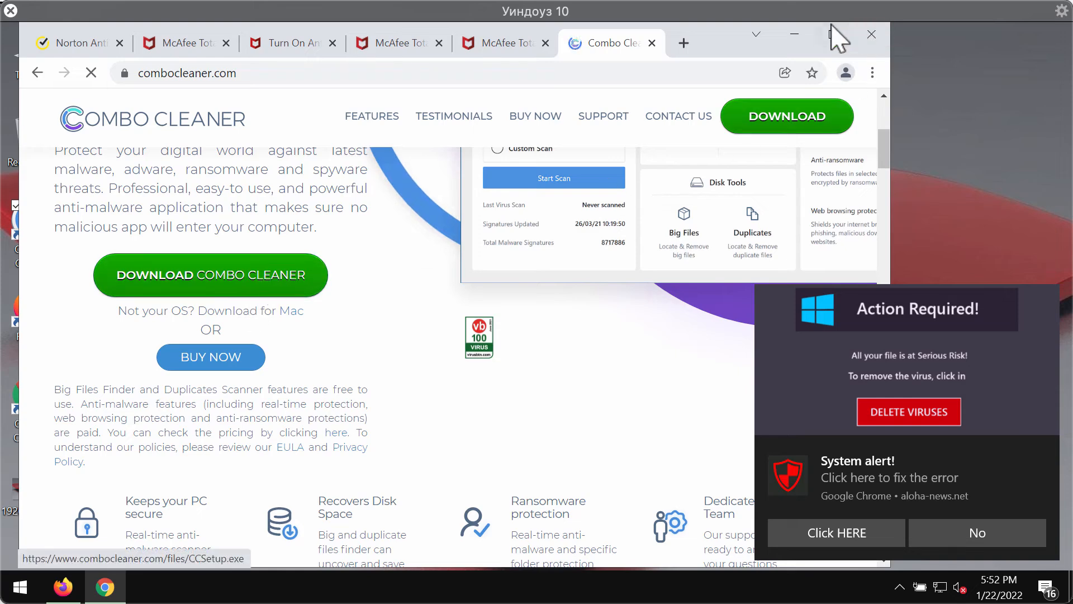
Minimize the browser, launch Combo Cleaner from the desktop and start a Quick Scan.
left_click(796, 35)
double_click(41, 234)
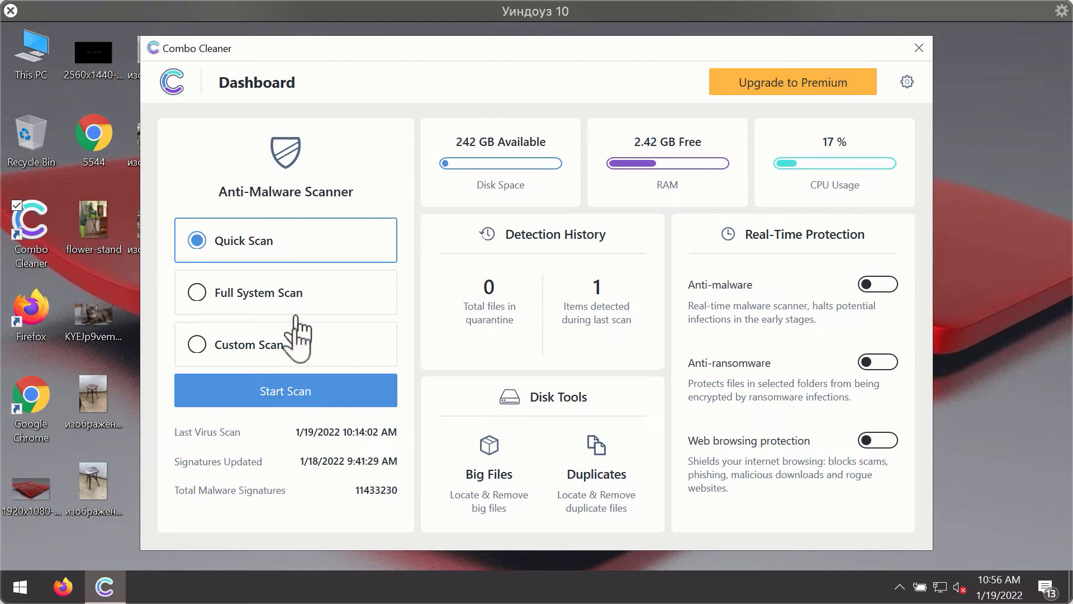
left_click(323, 397)
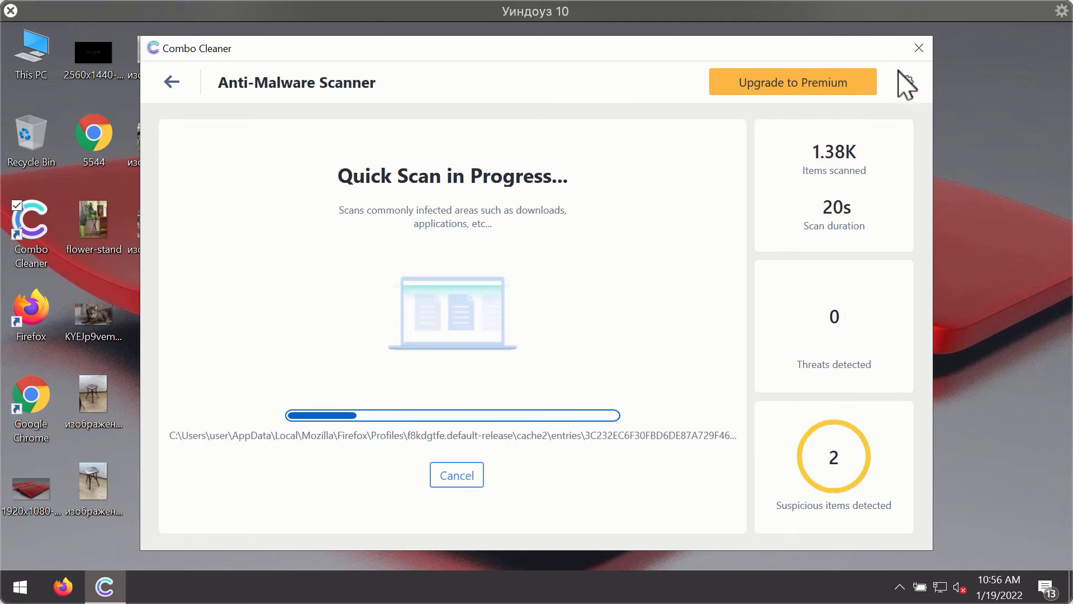
View Combo Cleaner's general and Anti-Ransomware settings, then return to the dashboard.
left_click(907, 83)
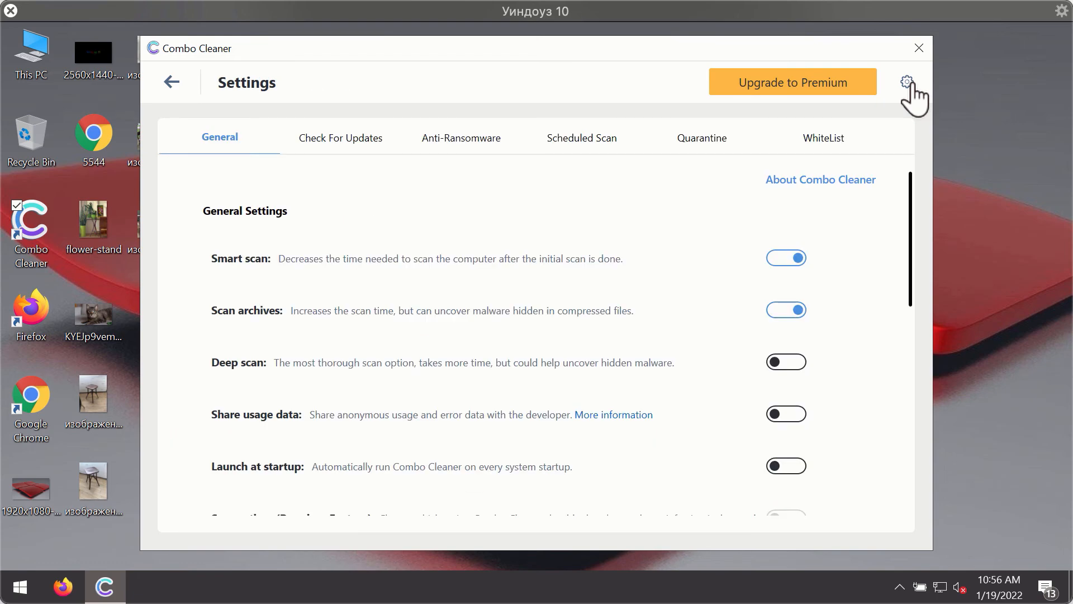
left_click(452, 148)
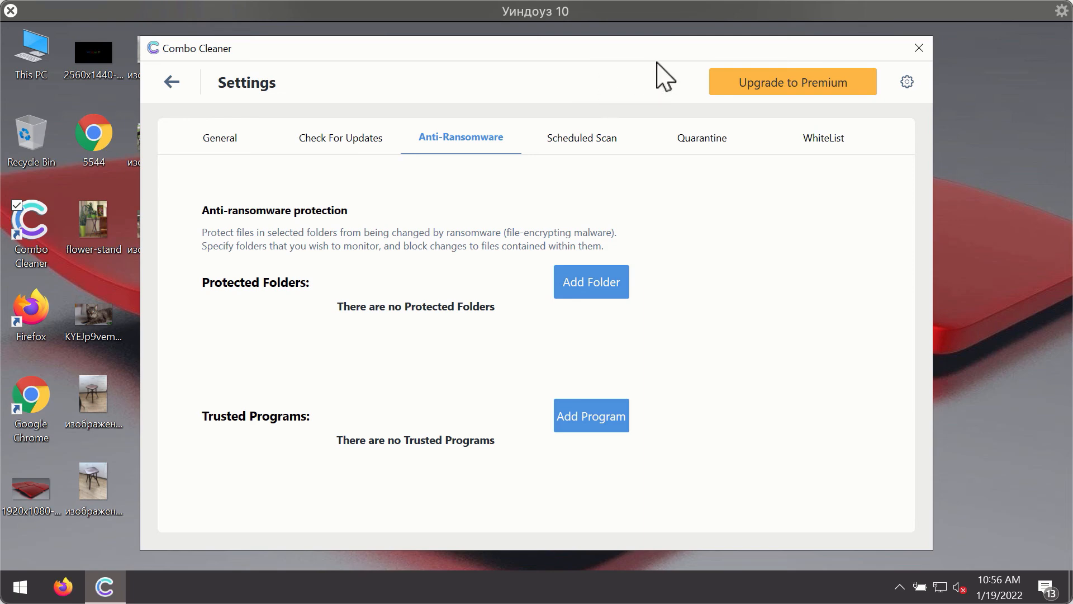
left_click(171, 83)
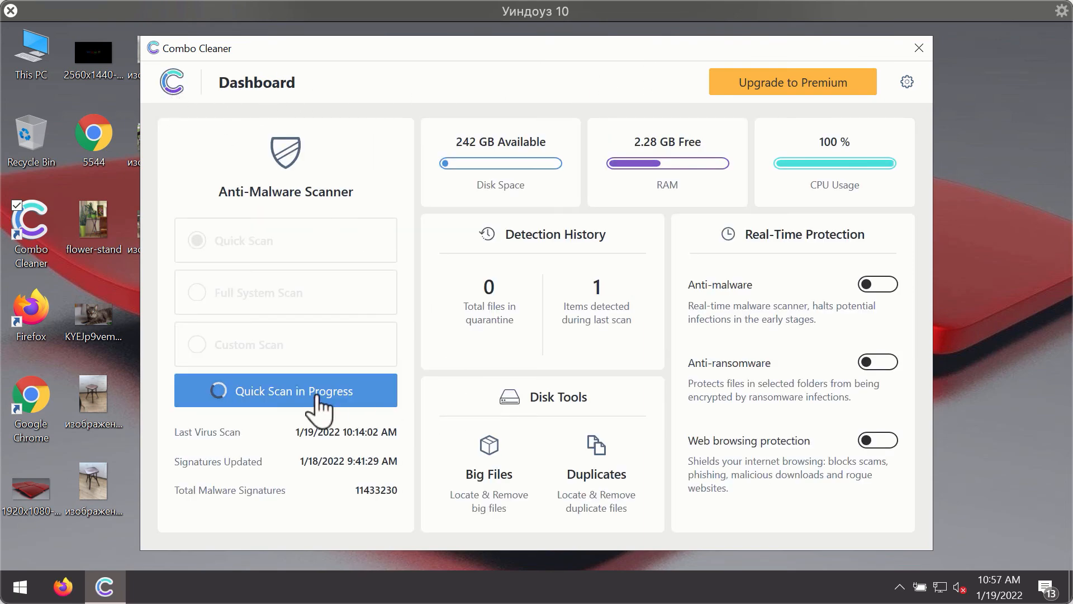
Reopen the running Quick Scan and cancel it, confirming the cancellation.
left_click(391, 391)
left_click(469, 474)
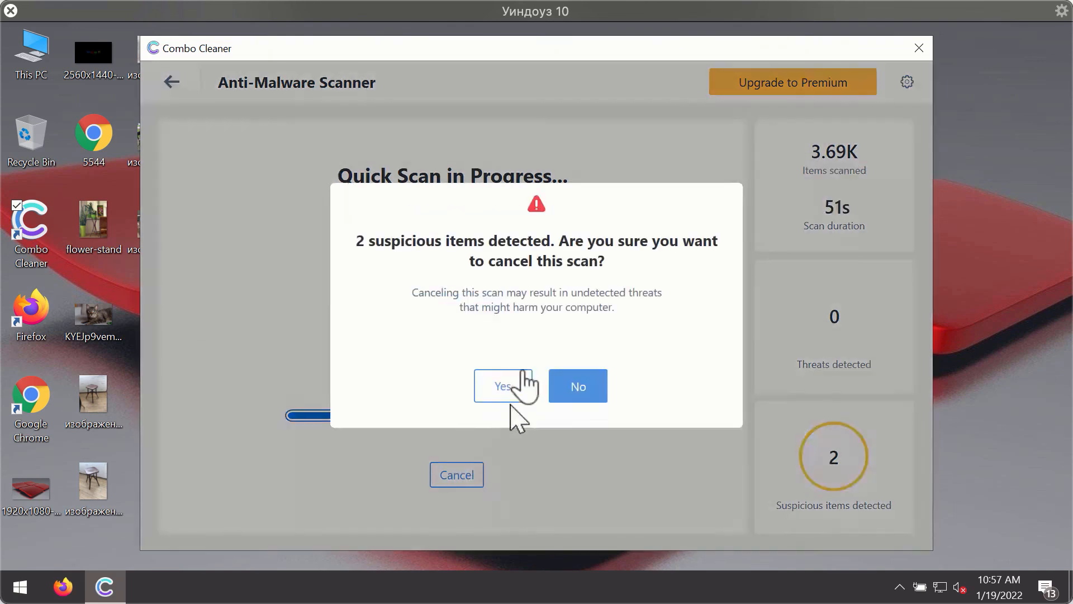
left_click(517, 391)
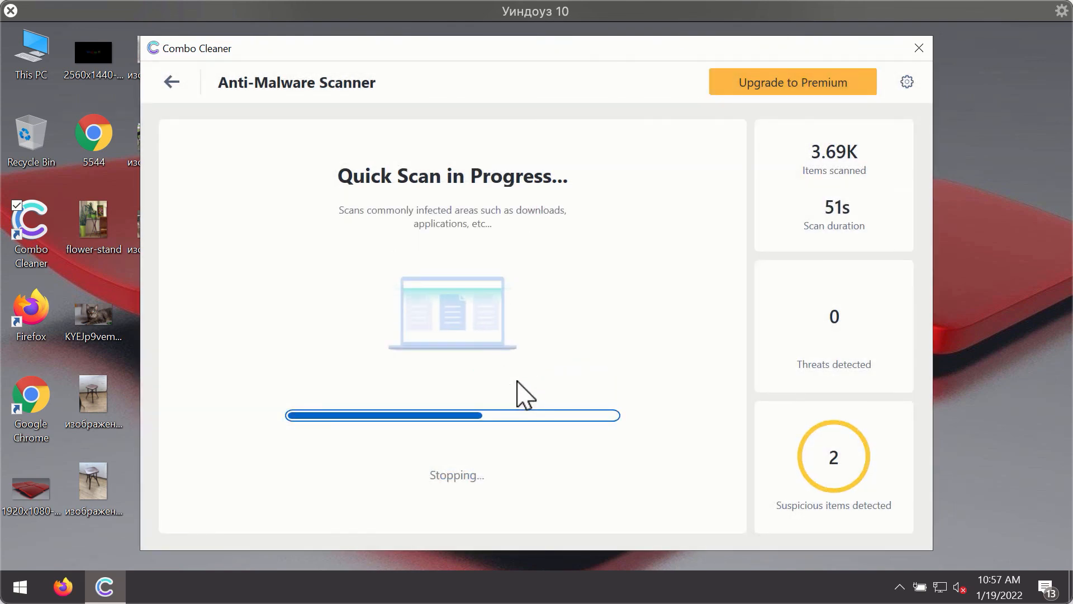